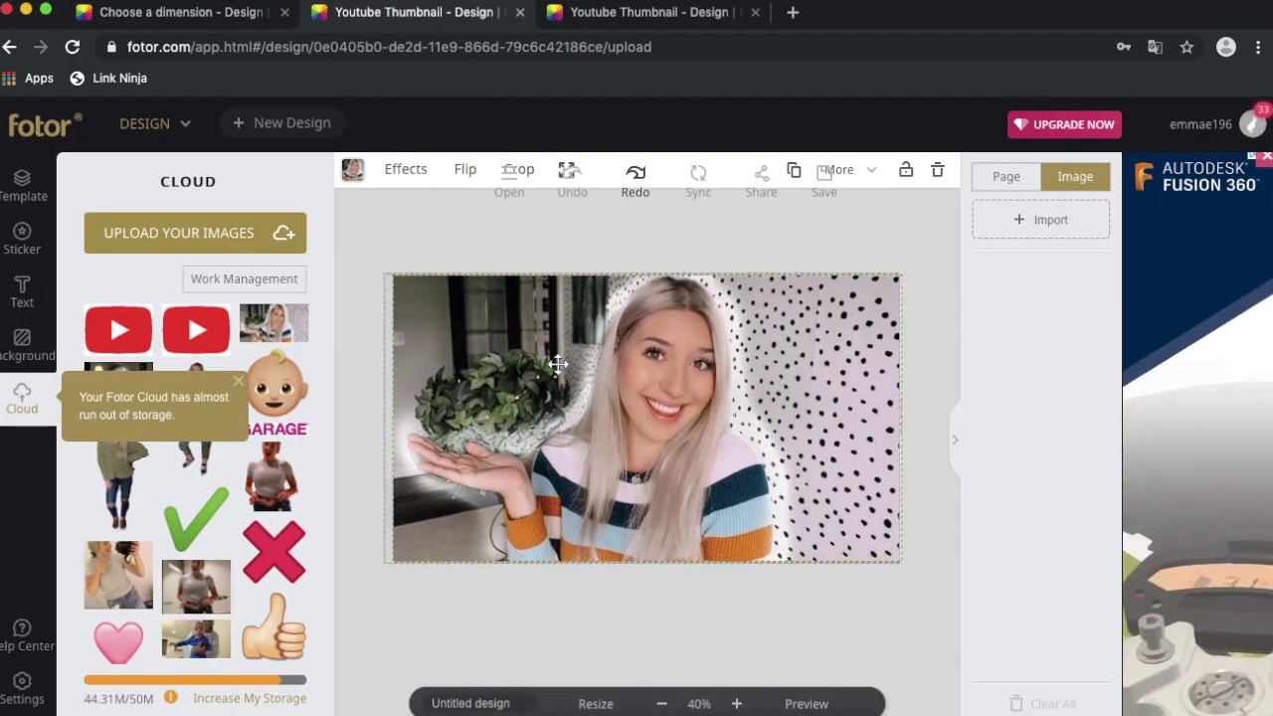
Step: Add a heading reading 'Youtube th' to the thumbnail photo
{"action": "left_click", "coordinate": [22, 291]}
{"action": "left_click", "coordinate": [237, 238]}
{"action": "type", "text": "Youtube th"}
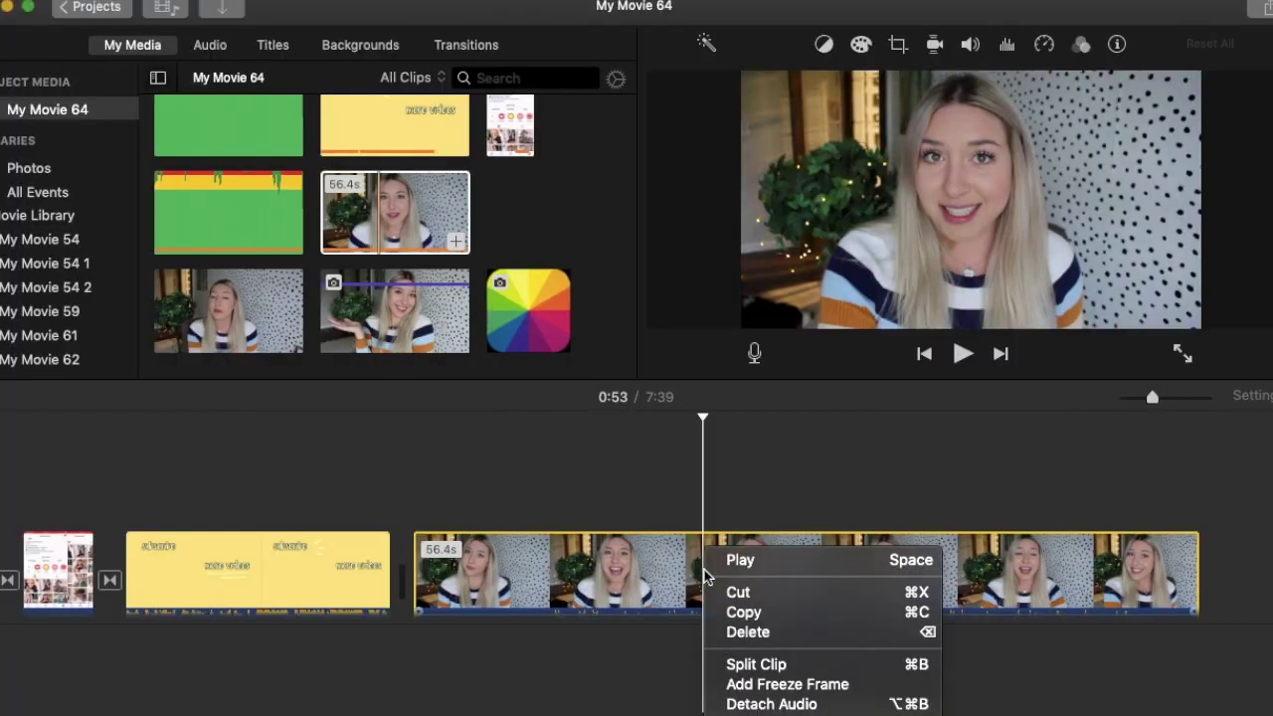
Step: Split the talking-head clip at the playhead near 0:53
{"action": "left_click", "coordinate": [778, 664]}
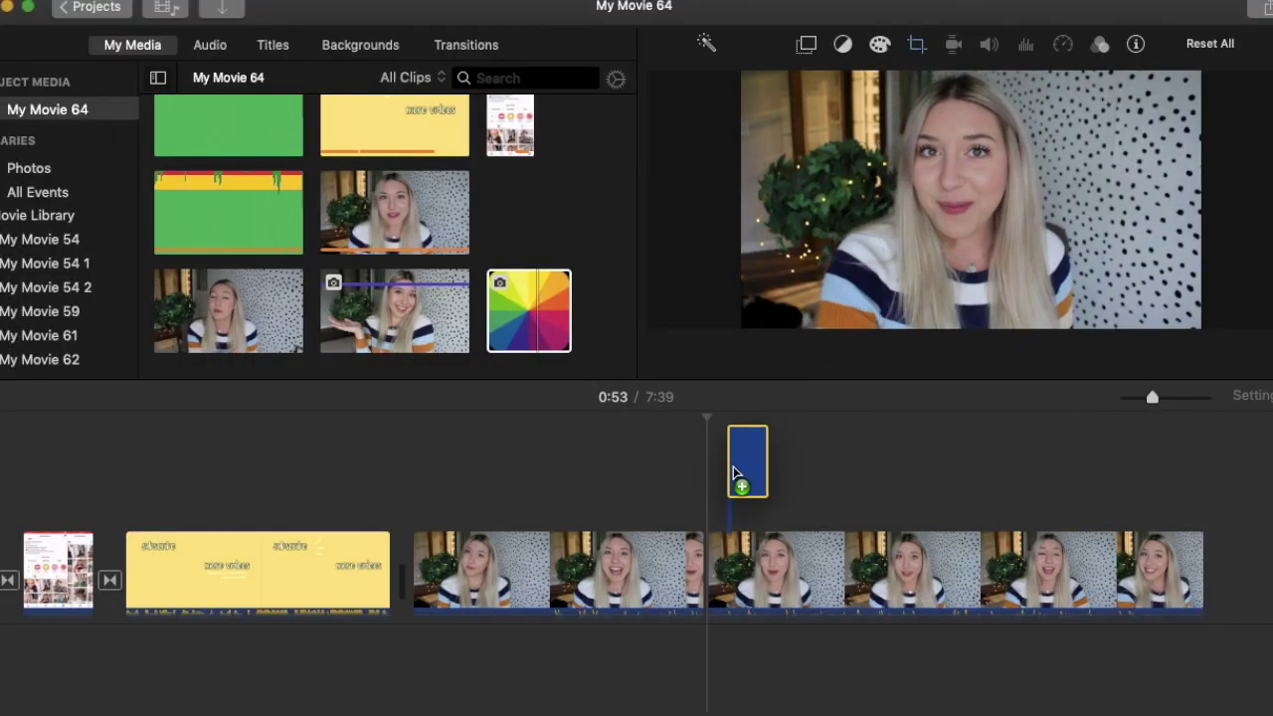
Step: Overlay the rainbow image on the talking clip as picture-in-picture, cropped to Fit
{"action": "left_click_drag", "start_coordinate": [732, 471], "coordinate": [739, 477]}
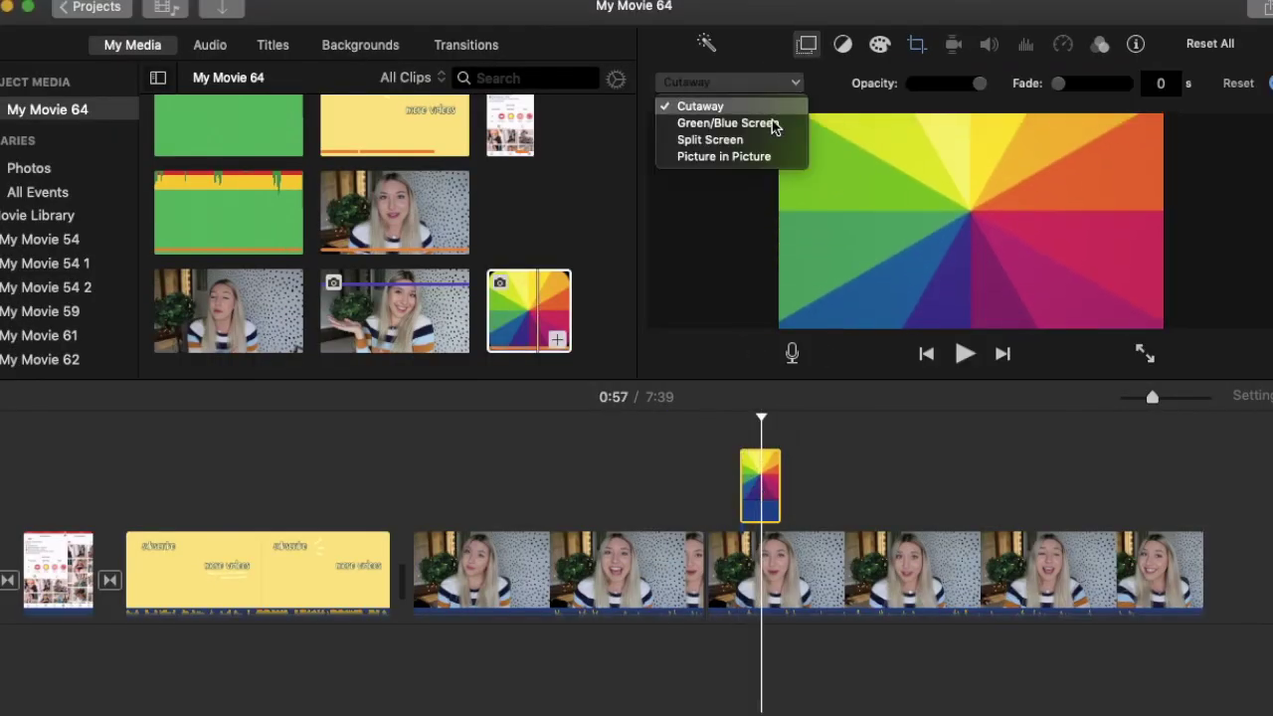
{"action": "left_click", "coordinate": [764, 157]}
{"action": "left_click", "coordinate": [916, 44]}
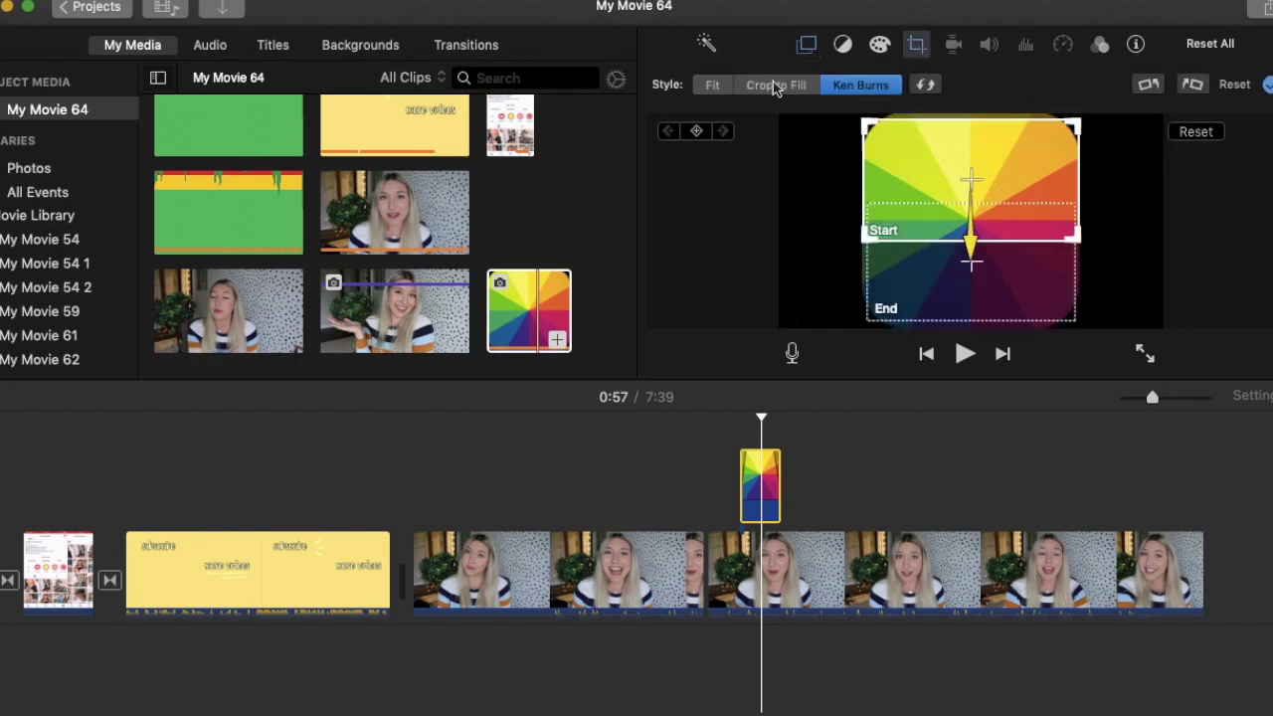
{"action": "left_click", "coordinate": [708, 85]}
{"action": "left_click", "coordinate": [815, 44]}
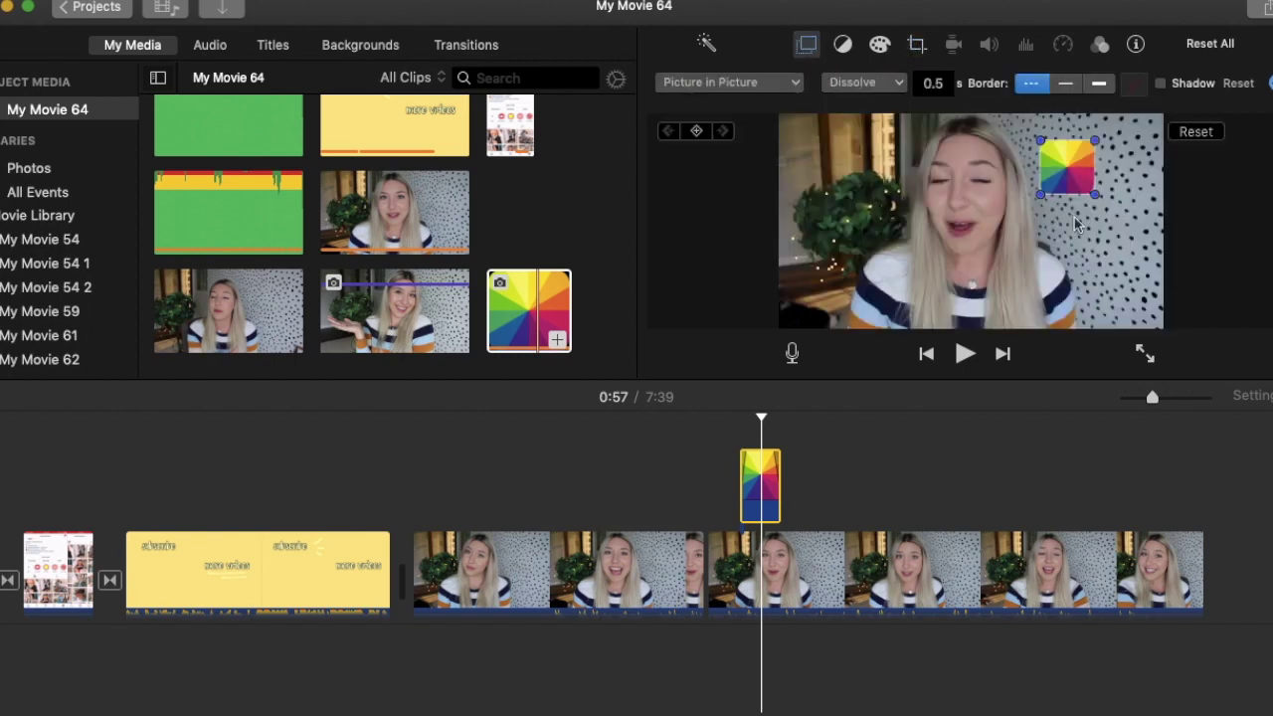
Step: Enlarge and reposition the rainbow inset, then play back to preview it
{"action": "left_click_drag", "start_coordinate": [1025, 199], "coordinate": [989, 245]}
{"action": "left_click_drag", "start_coordinate": [1031, 199], "coordinate": [1084, 219]}
{"action": "left_click", "coordinate": [801, 513]}
{"action": "key", "text": "space"}
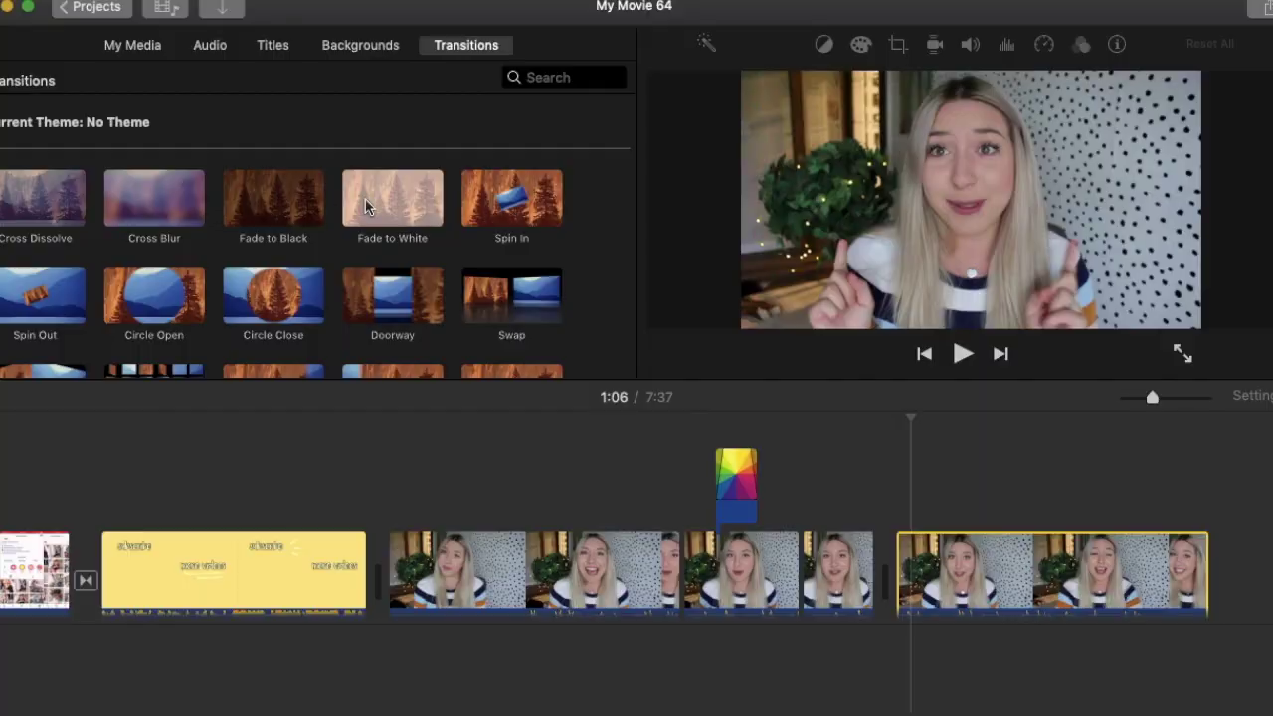
Step: Replace the default transition between the split clips with a Swap transition and preview it
{"action": "left_click", "coordinate": [981, 625]}
{"action": "key", "text": "super+t"}
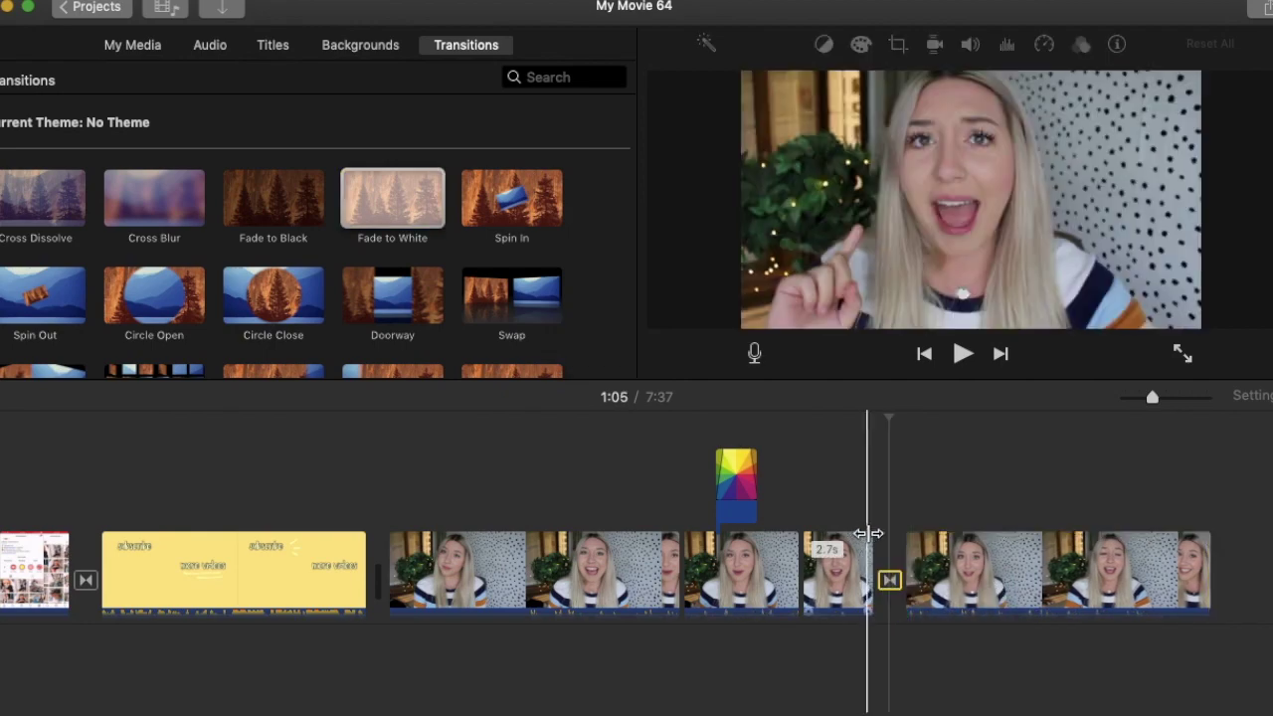
{"action": "key", "text": "/"}
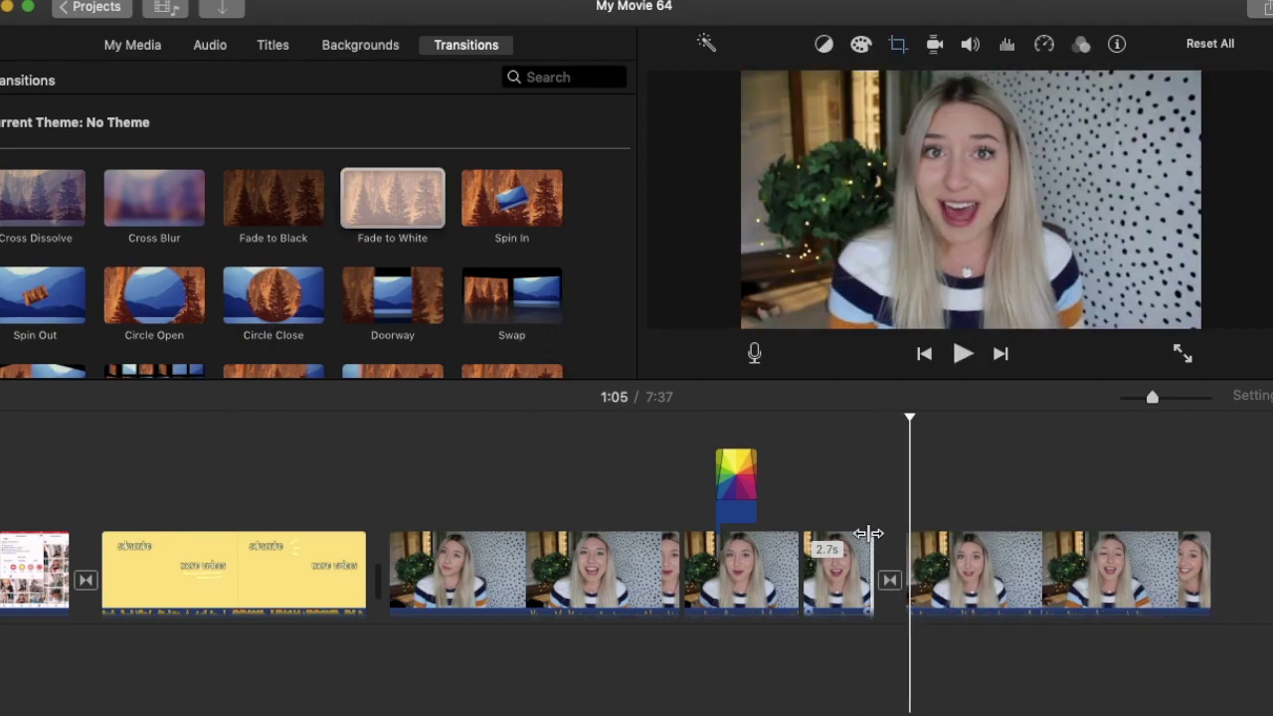
{"action": "left_click", "coordinate": [889, 582]}
{"action": "key", "text": "Delete"}
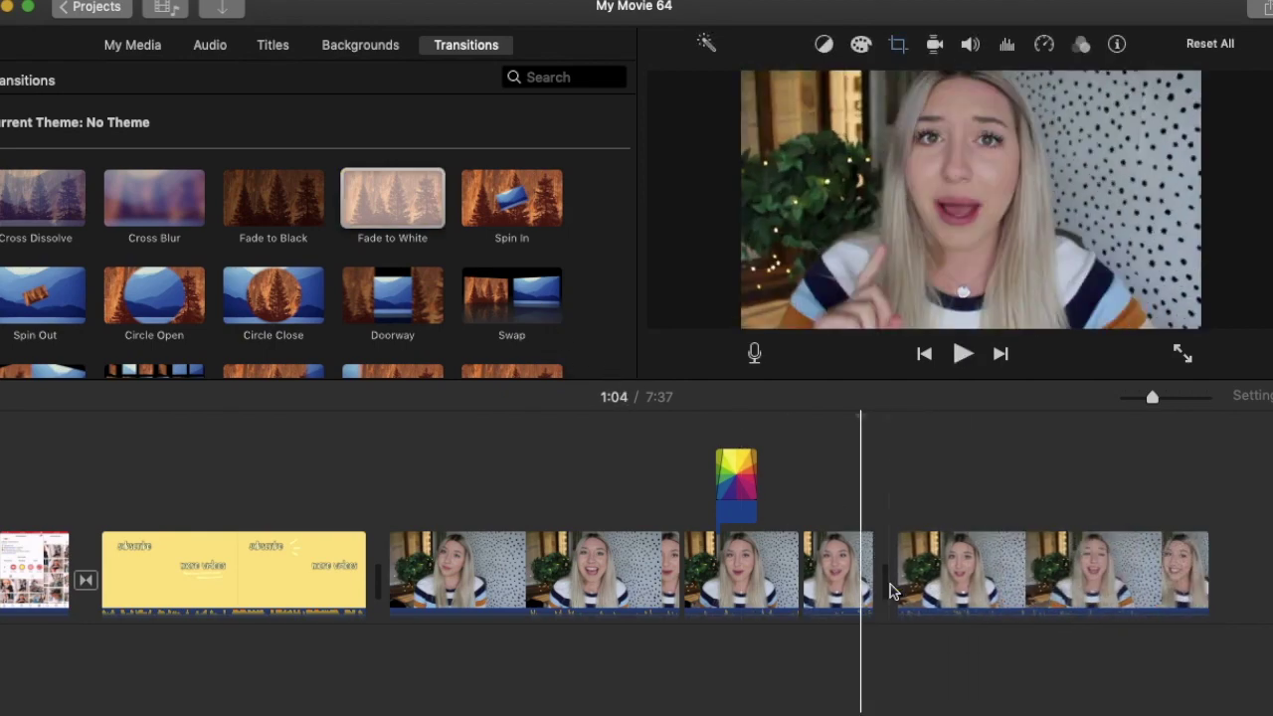
{"action": "left_click_drag", "start_coordinate": [511, 295], "coordinate": [868, 530]}
{"action": "key", "text": "/"}
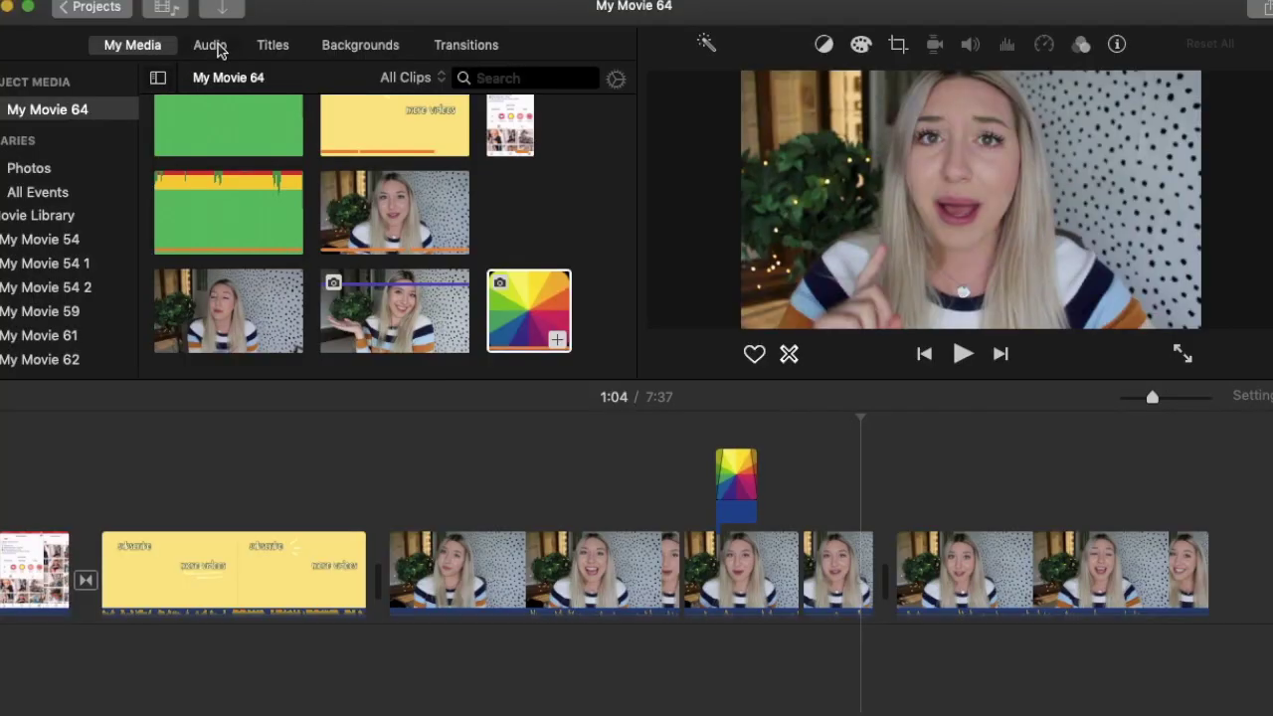
Step: Select the Bottle Cork effect in the sound effects results
{"action": "left_click", "coordinate": [209, 46]}
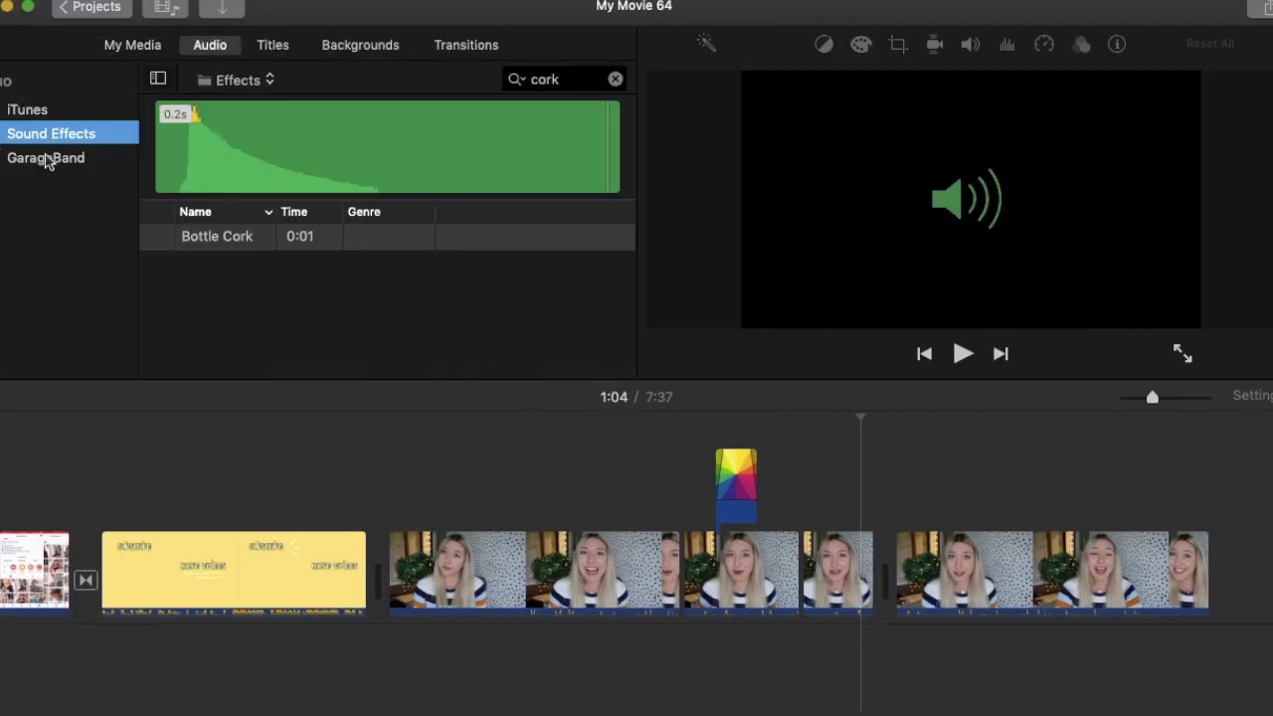
{"action": "left_click", "coordinate": [246, 245]}
{"action": "left_click", "coordinate": [478, 526]}
{"action": "scroll", "coordinate": [341, 556], "scroll_direction": "left", "scroll_amount": 4}
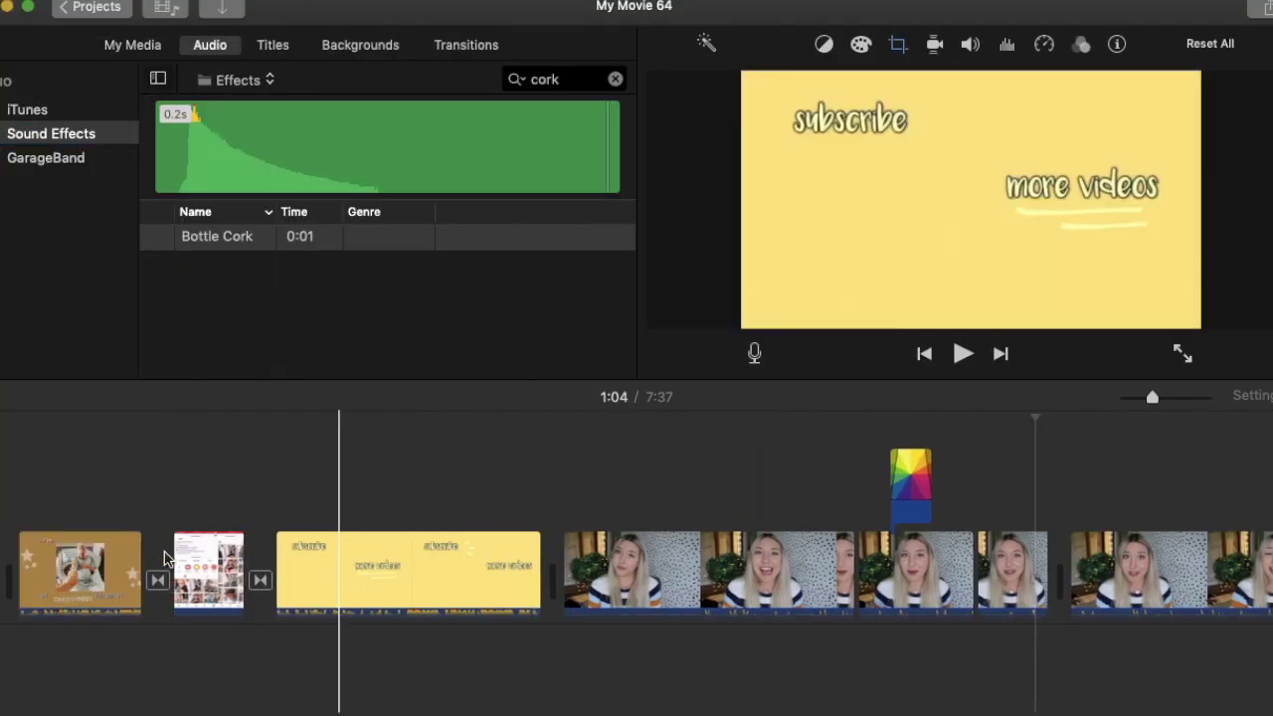
{"action": "left_click", "coordinate": [197, 246]}
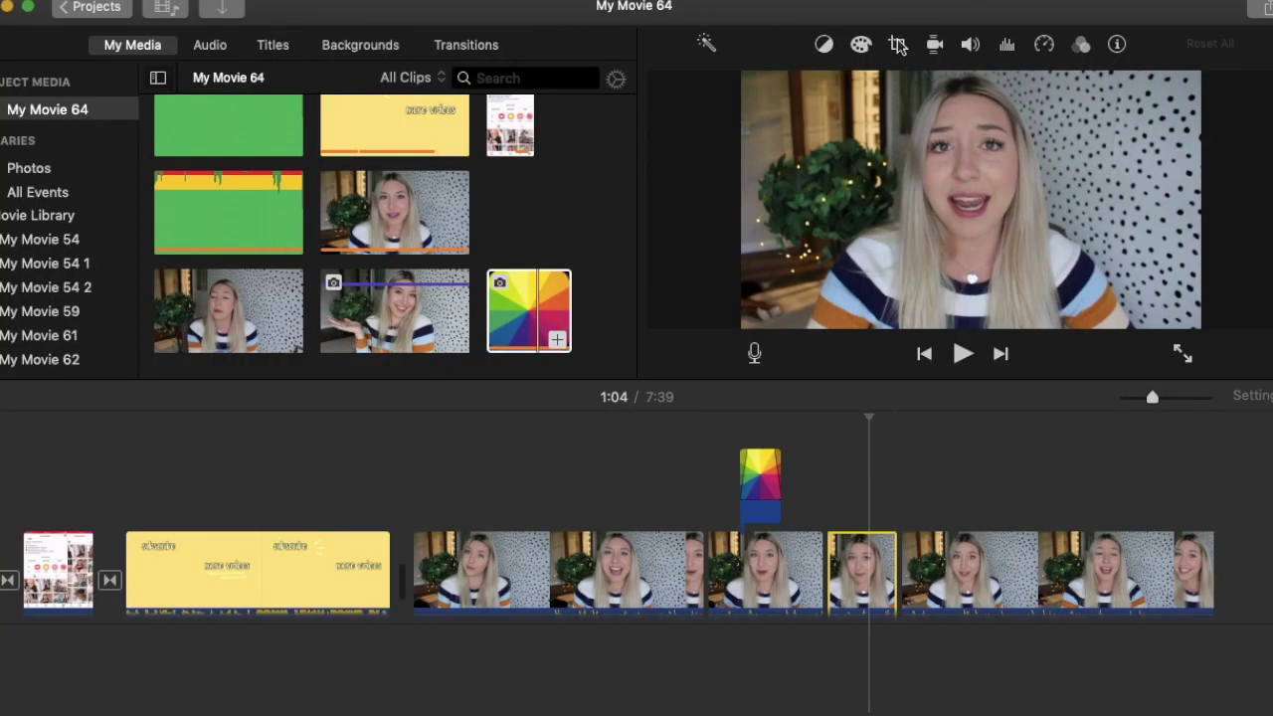
Step: Crop the short clip tightly around her face and preview the zoom
{"action": "left_click", "coordinate": [898, 45]}
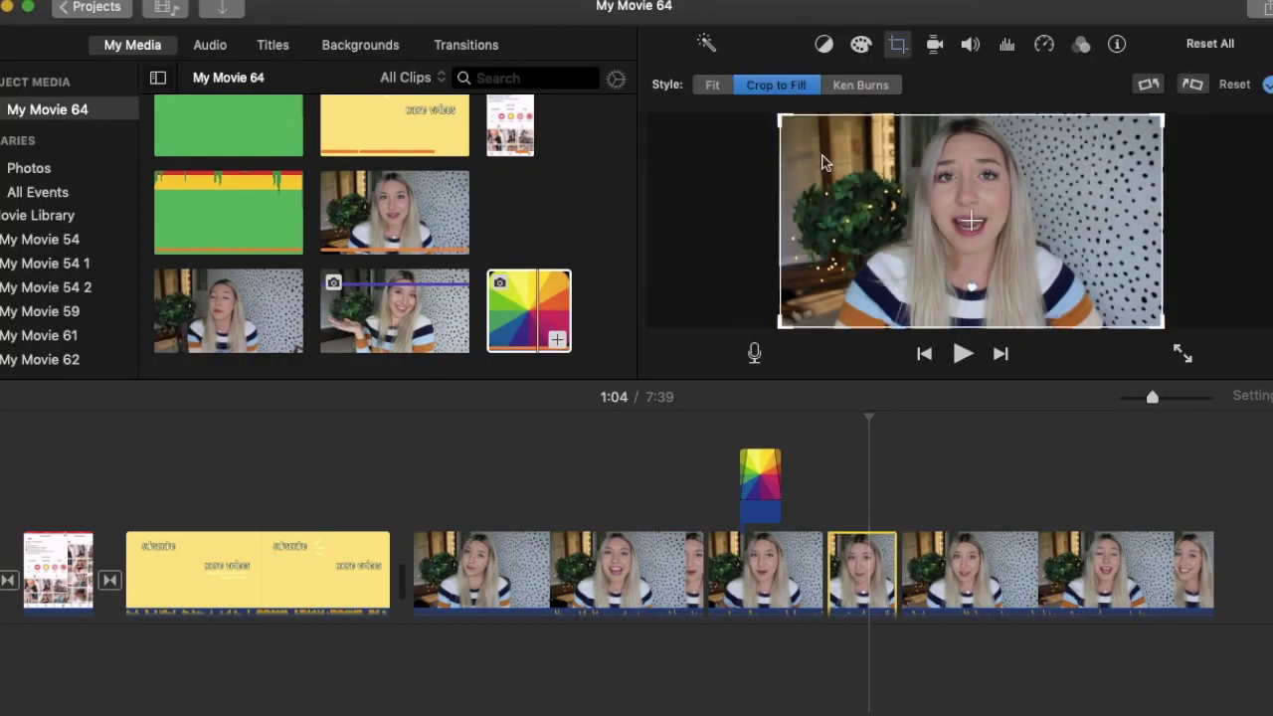
{"action": "left_click_drag", "start_coordinate": [1143, 312], "coordinate": [1127, 301]}
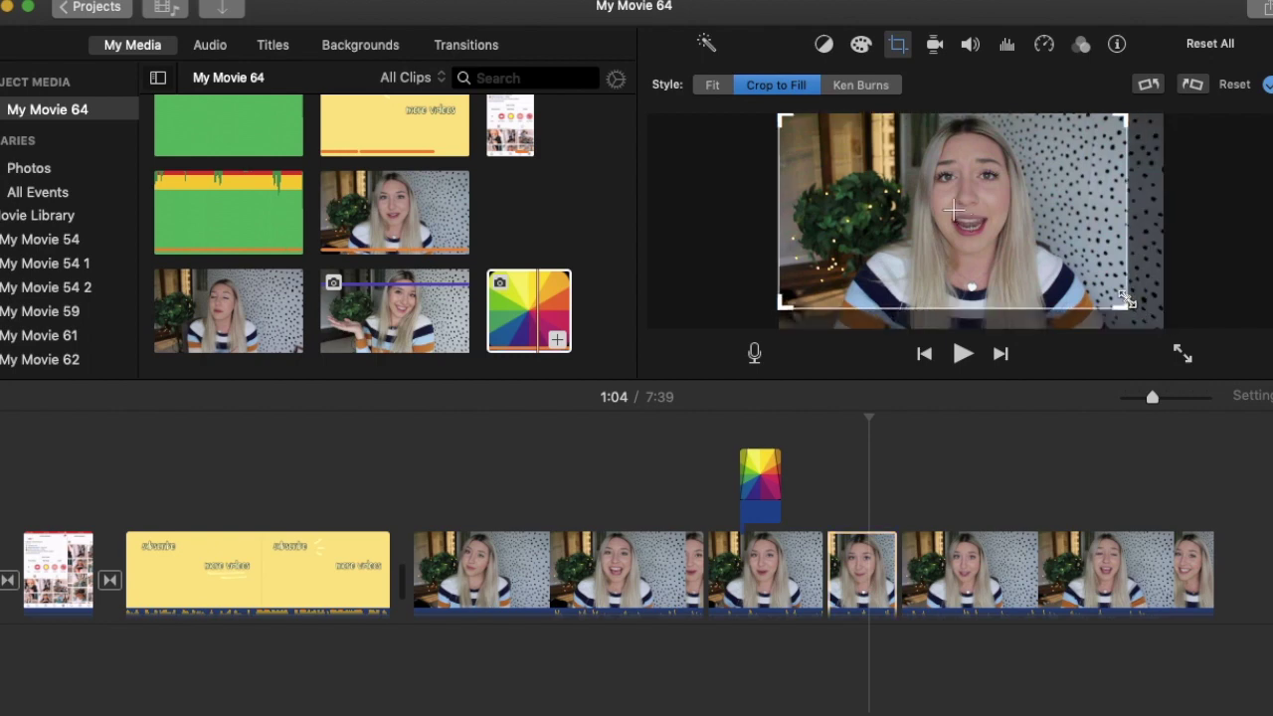
{"action": "left_click_drag", "start_coordinate": [777, 117], "coordinate": [836, 117]}
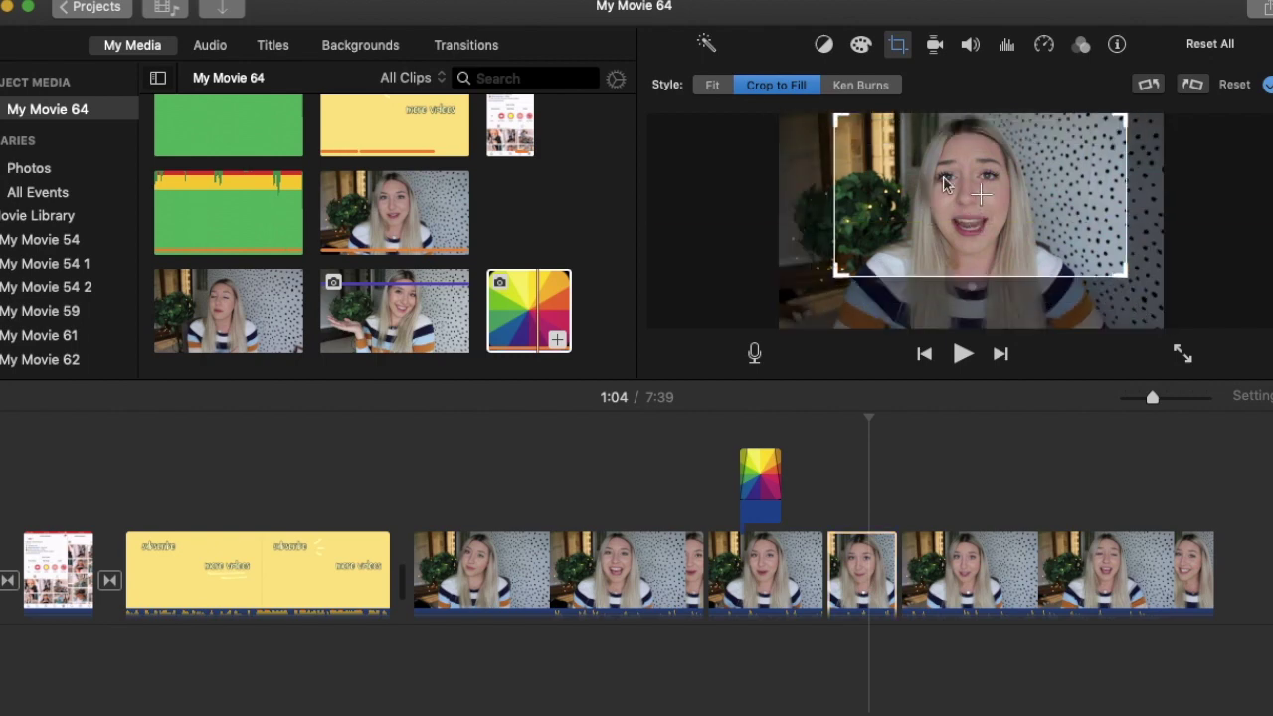
{"action": "key", "text": "Return"}
{"action": "key", "text": "space"}
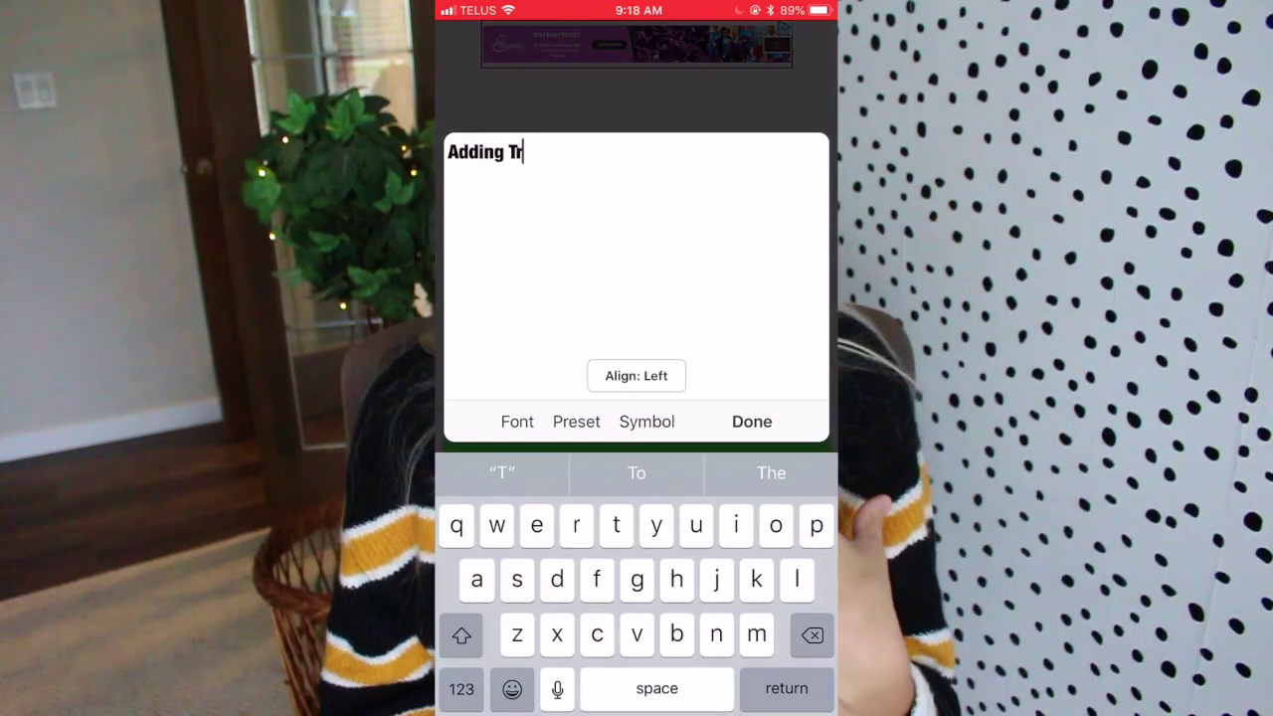
Step: Slide the green title image later so it overlays the talking clip
{"action": "type", "text": "ran"}
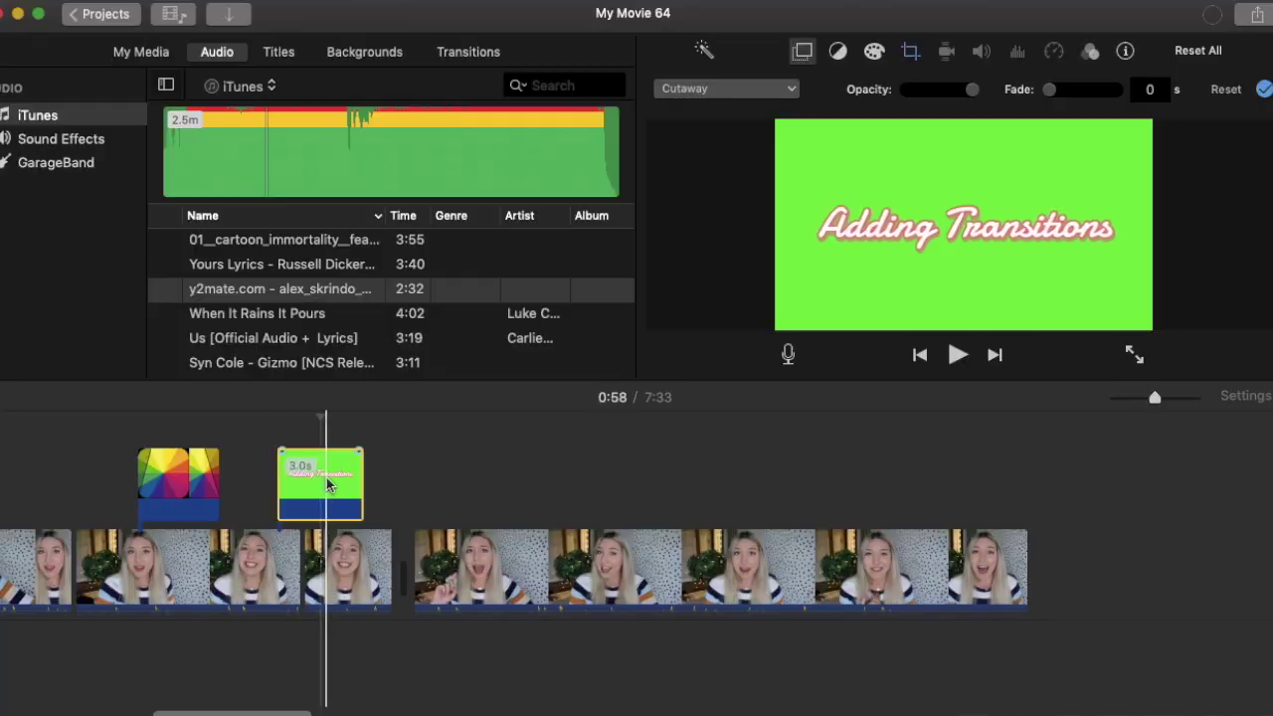
{"action": "left_click_drag", "start_coordinate": [335, 483], "coordinate": [456, 486]}
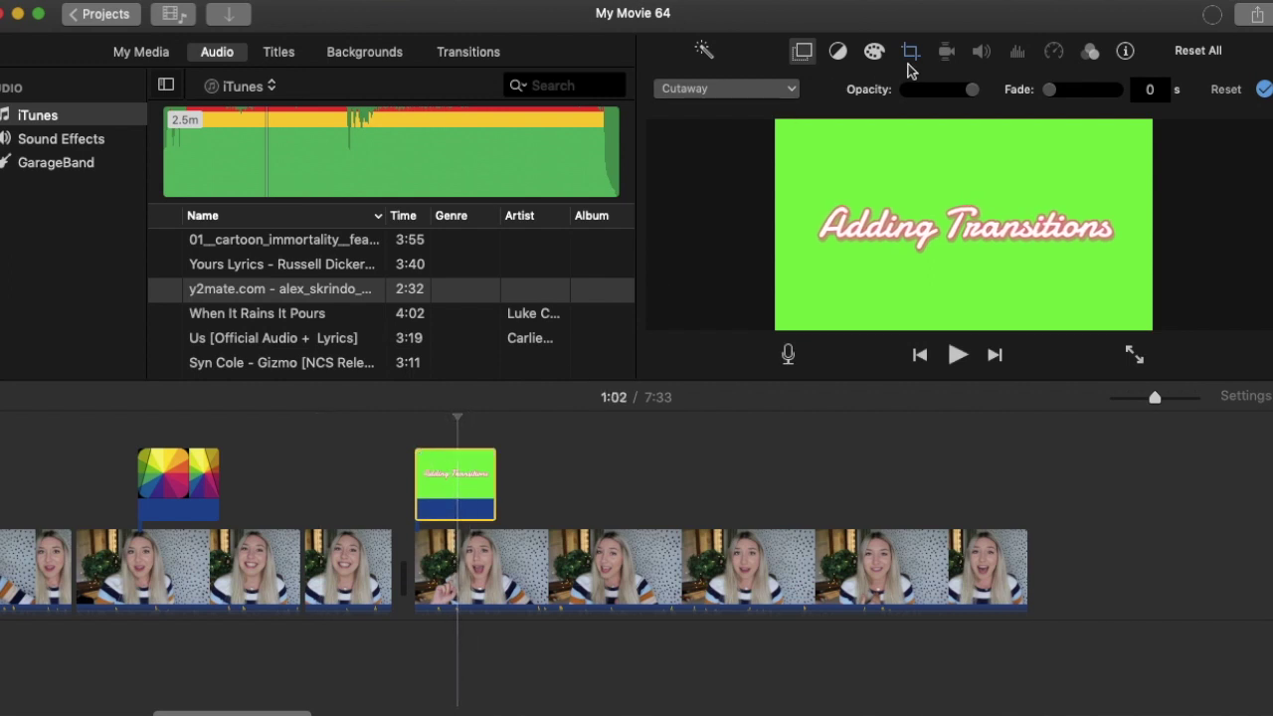
Step: Set the Adding Transitions title to Crop to Fit with a Green/Blue Screen overlay
{"action": "left_click", "coordinate": [909, 55]}
{"action": "left_click", "coordinate": [710, 92]}
{"action": "left_click", "coordinate": [803, 52]}
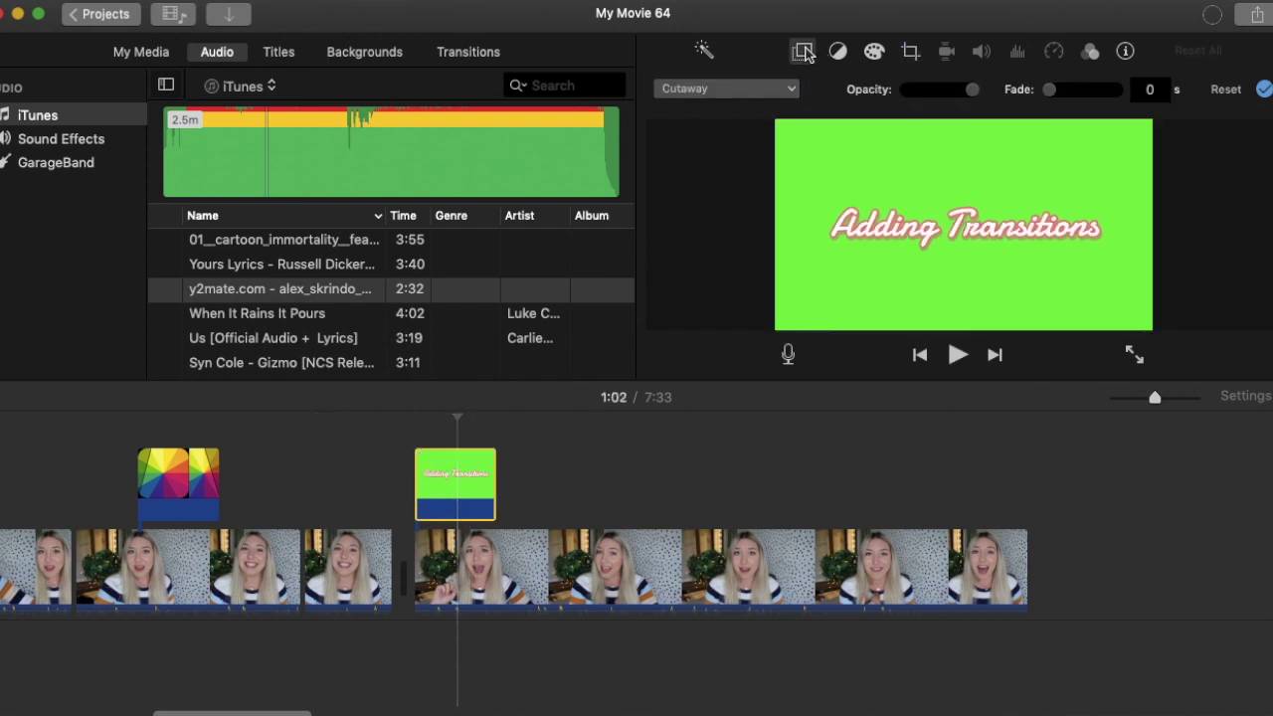
{"action": "left_click", "coordinate": [748, 92]}
{"action": "left_click", "coordinate": [748, 137]}
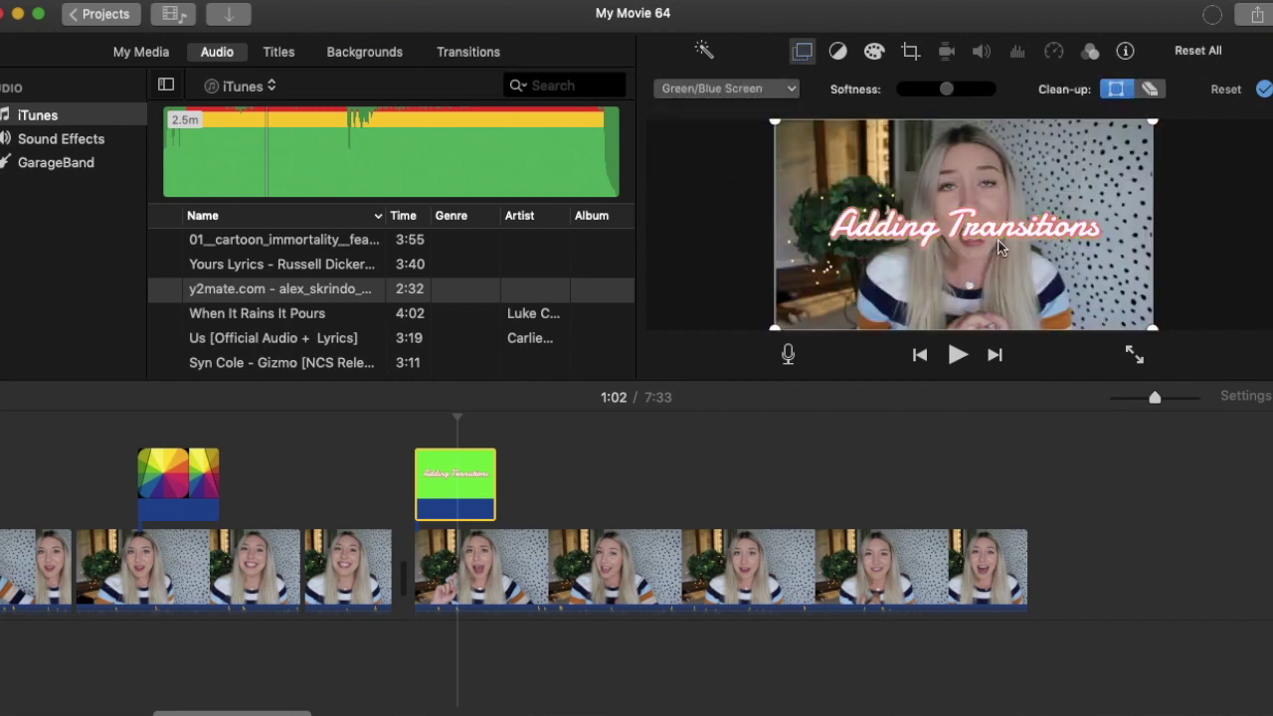
{"action": "left_click", "coordinate": [802, 423]}
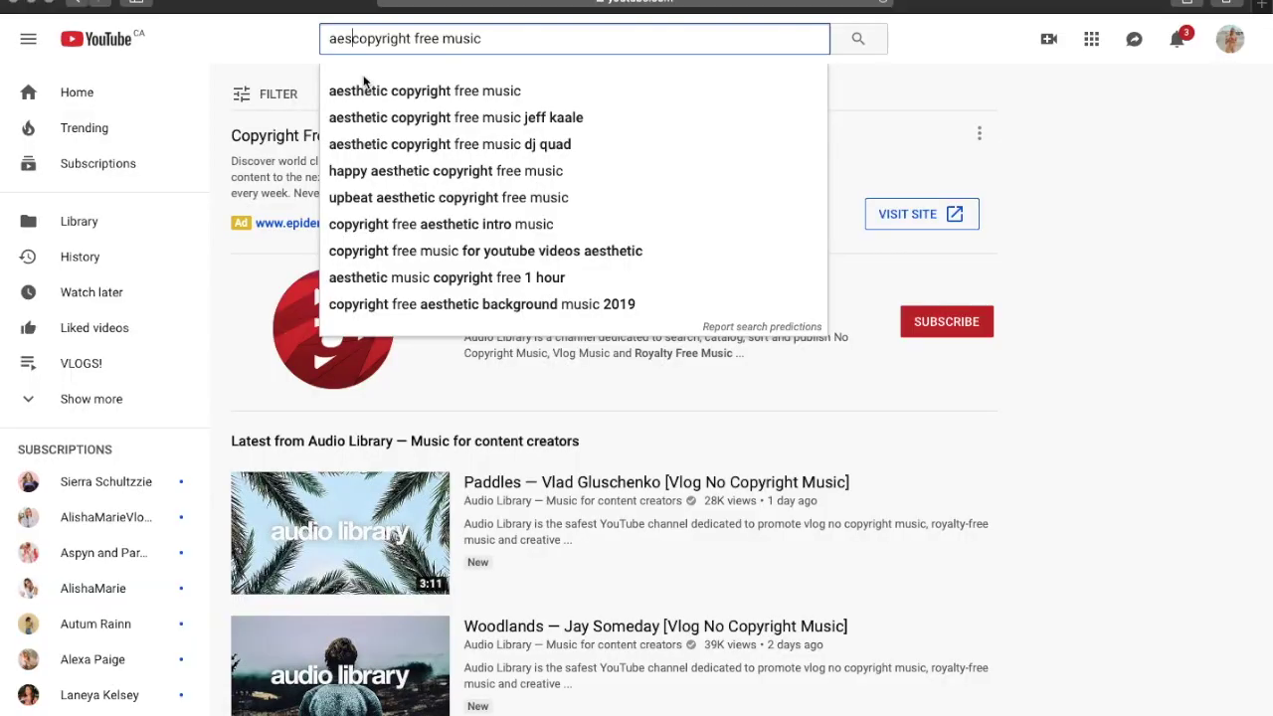
Step: Search for aesthetic copyright free music and open the first video result
{"action": "left_click", "coordinate": [379, 91]}
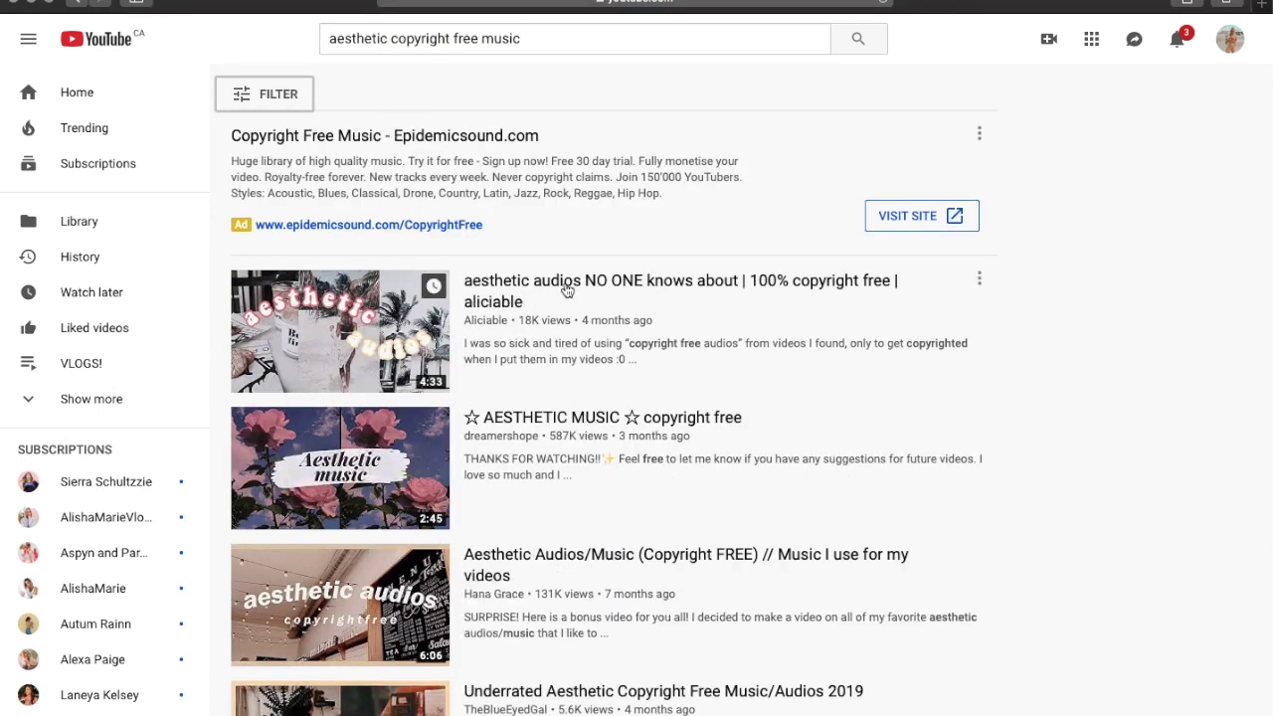
{"action": "left_click", "coordinate": [567, 288]}
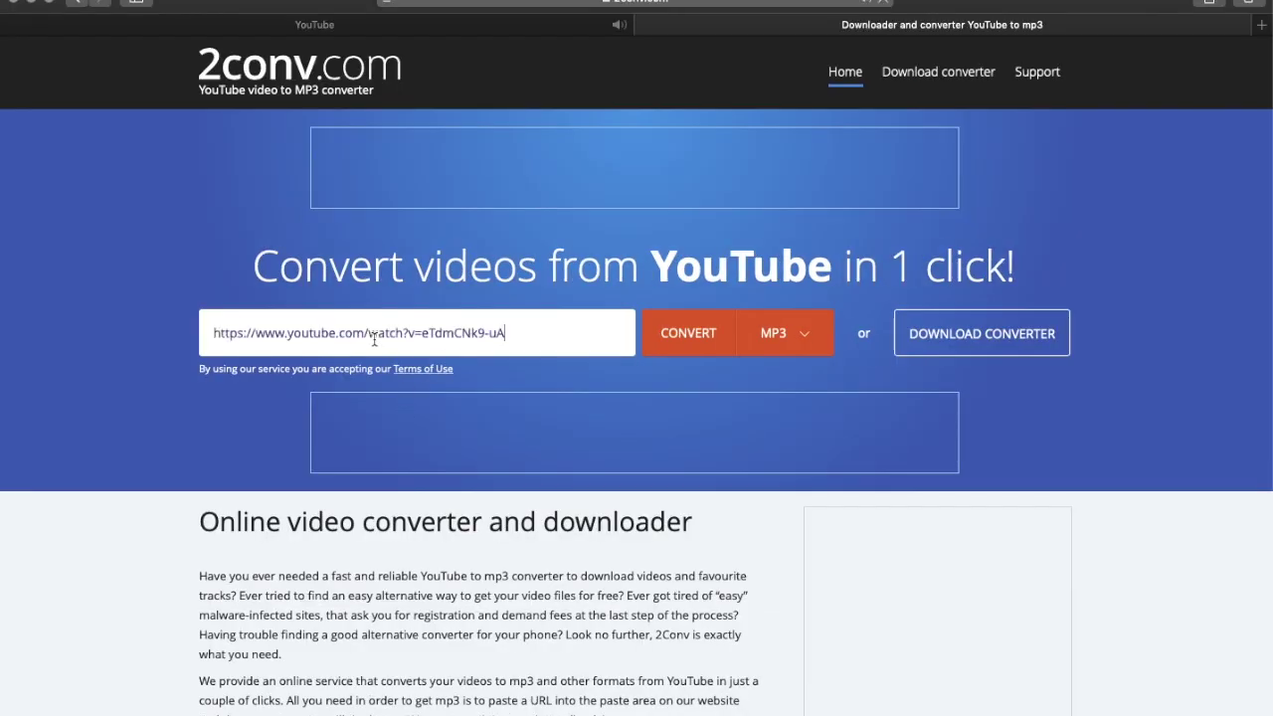
Step: Convert the YouTube link to MP3 and close the app download popup
{"action": "left_click", "coordinate": [688, 333]}
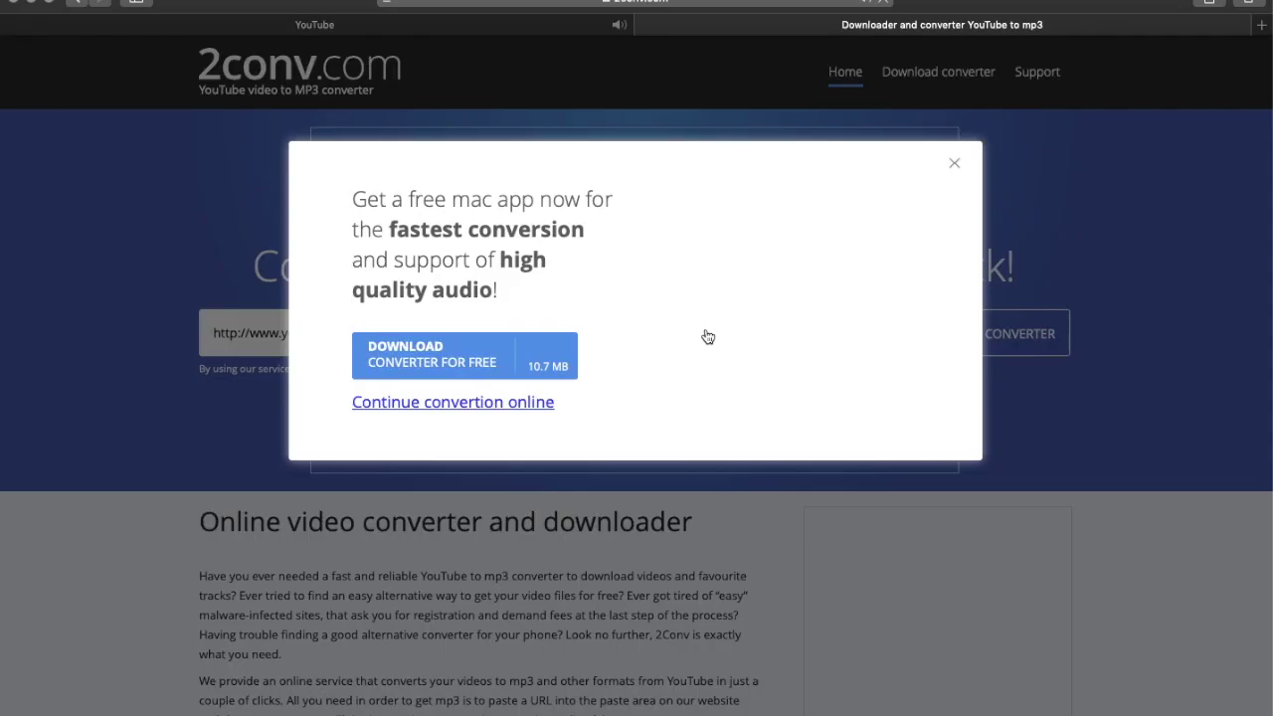
{"action": "left_click", "coordinate": [952, 165]}
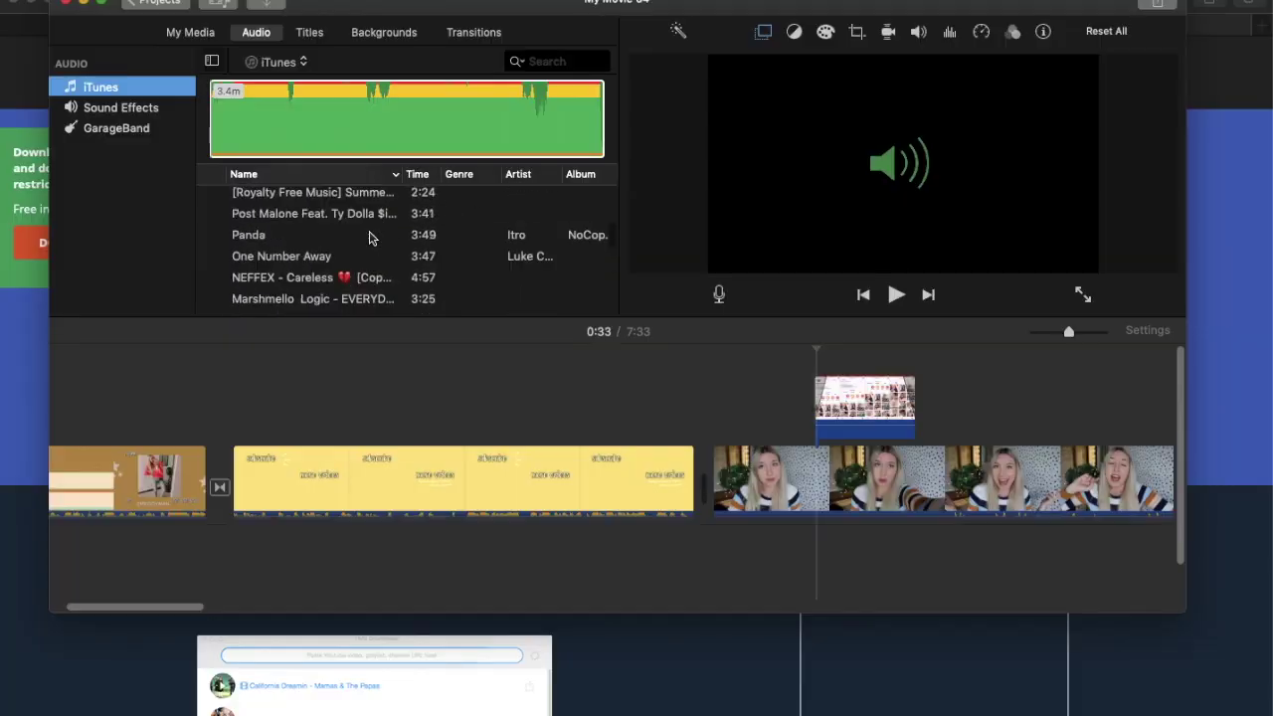
Step: Place the 3:40 'Yours Lyrics' iTunes track on the timeline as background music beneath the clips
{"action": "scroll", "coordinate": [367, 238], "scroll_direction": "up", "scroll_amount": 5}
{"action": "left_click", "coordinate": [283, 217]}
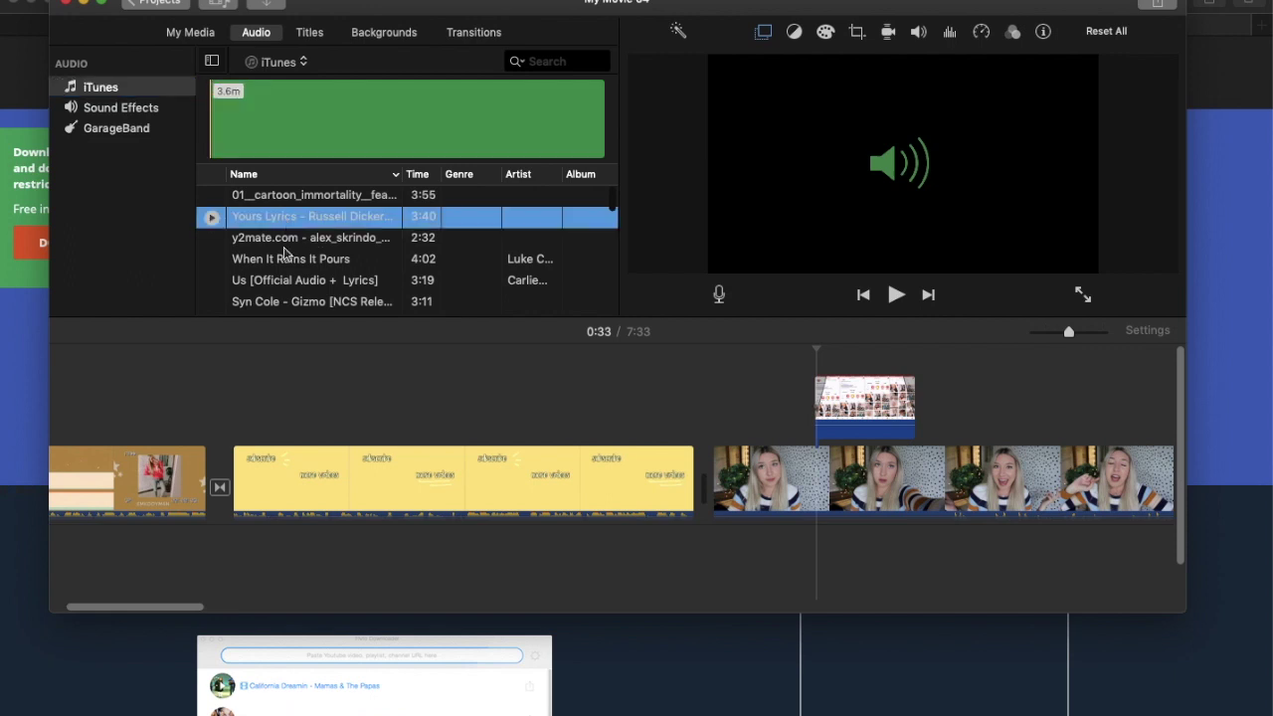
{"action": "left_click_drag", "start_coordinate": [259, 567], "coordinate": [262, 532]}
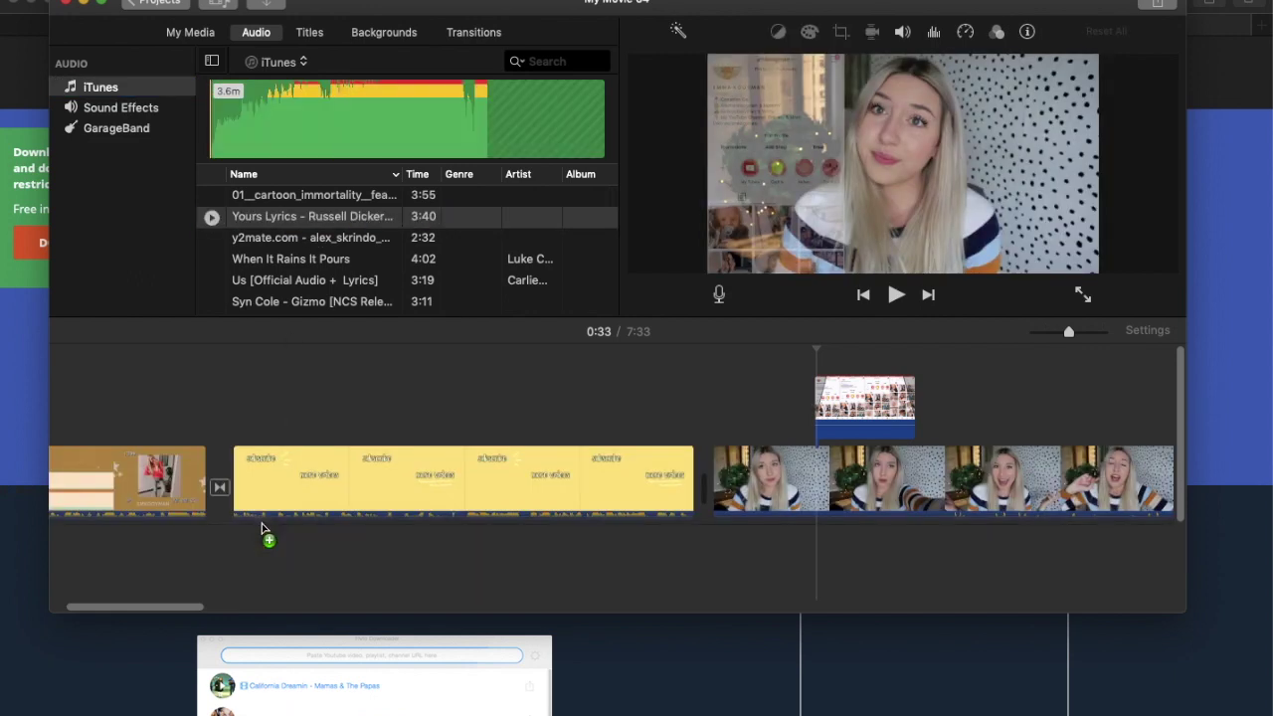